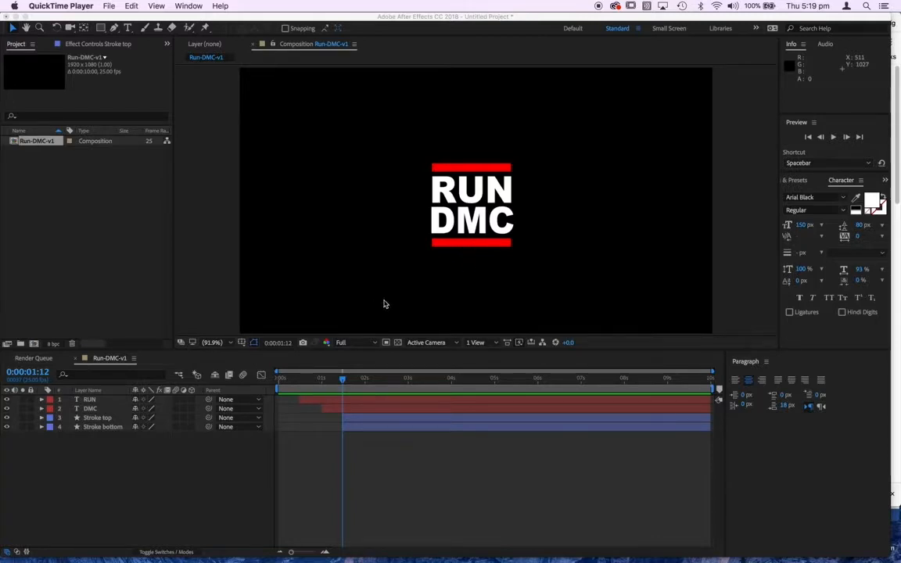
Add a Trim Paths operator to the contents of the Stroke top layer
left_click(360, 418)
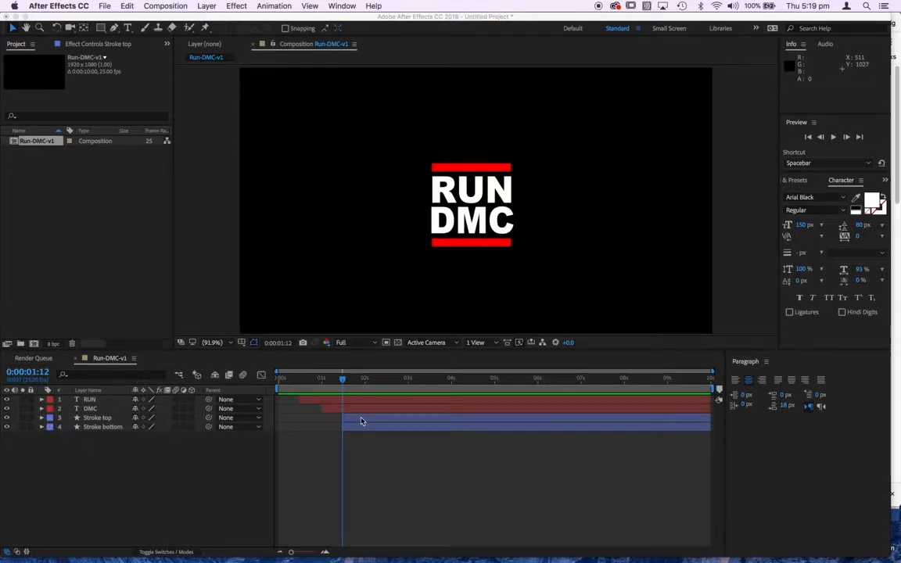
left_click(42, 418)
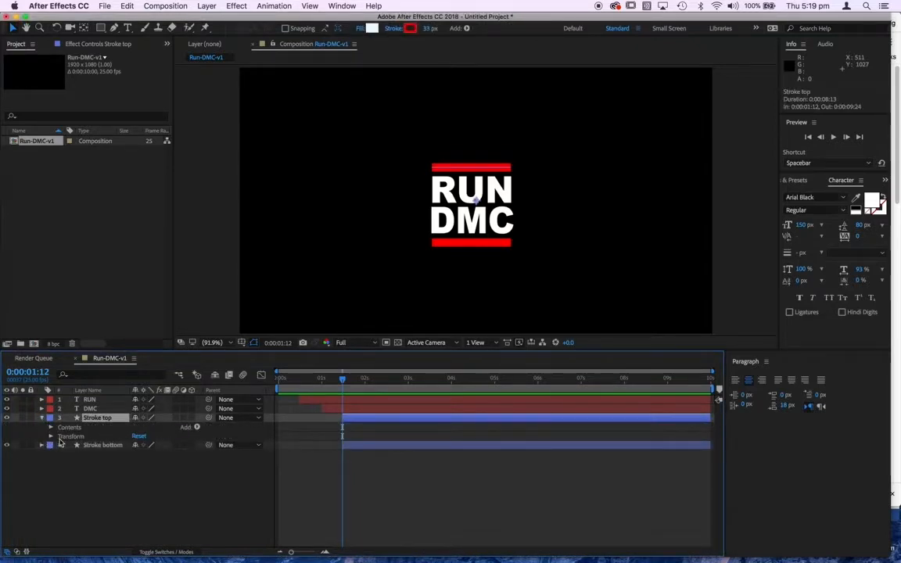
left_click(52, 437)
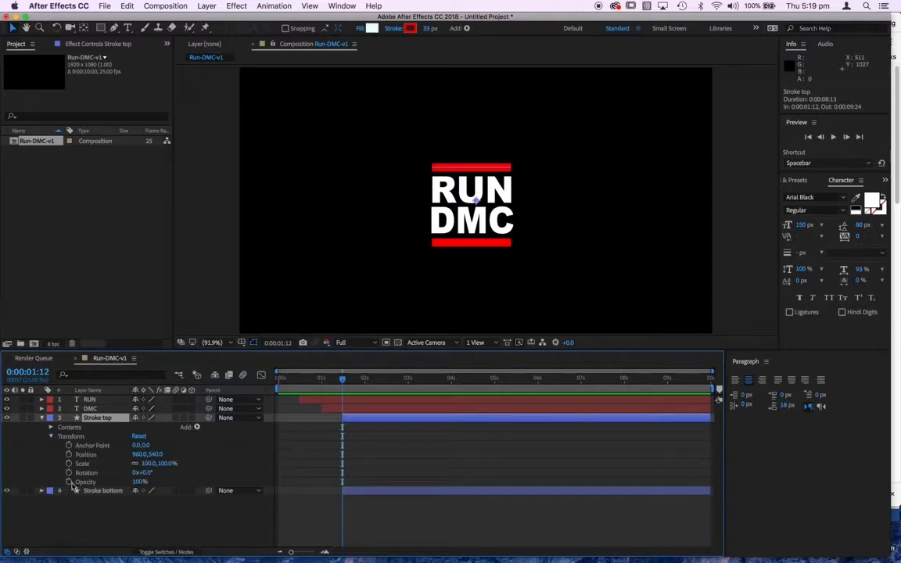
left_click(52, 436)
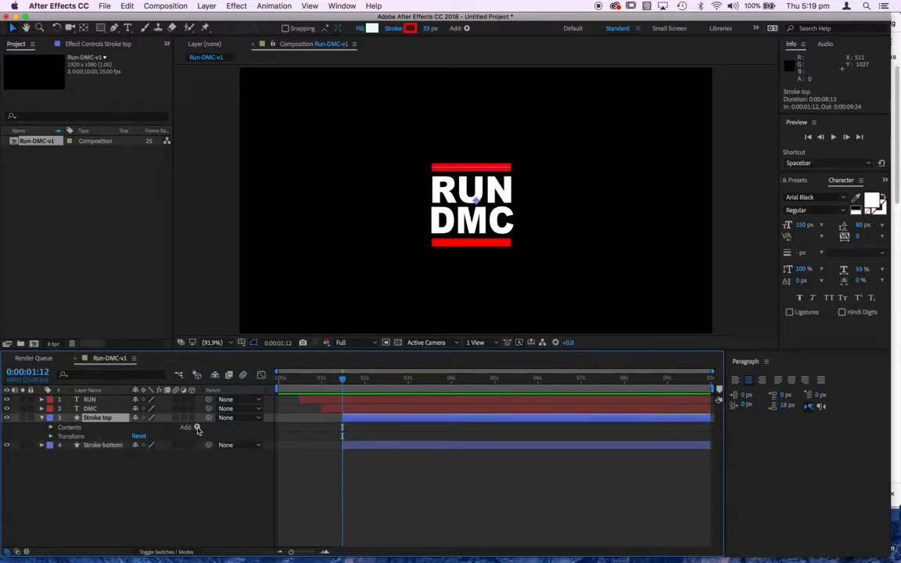
left_click(197, 428)
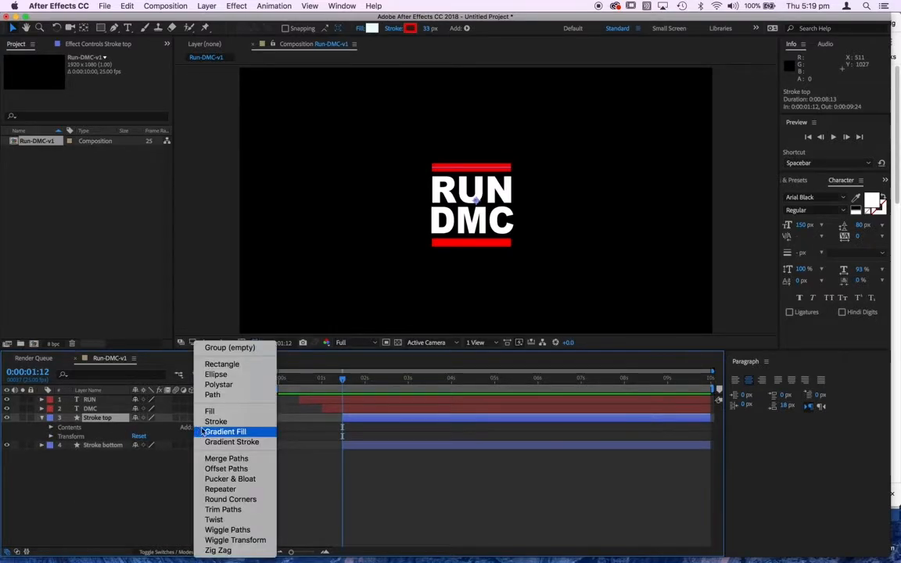
left_click(227, 510)
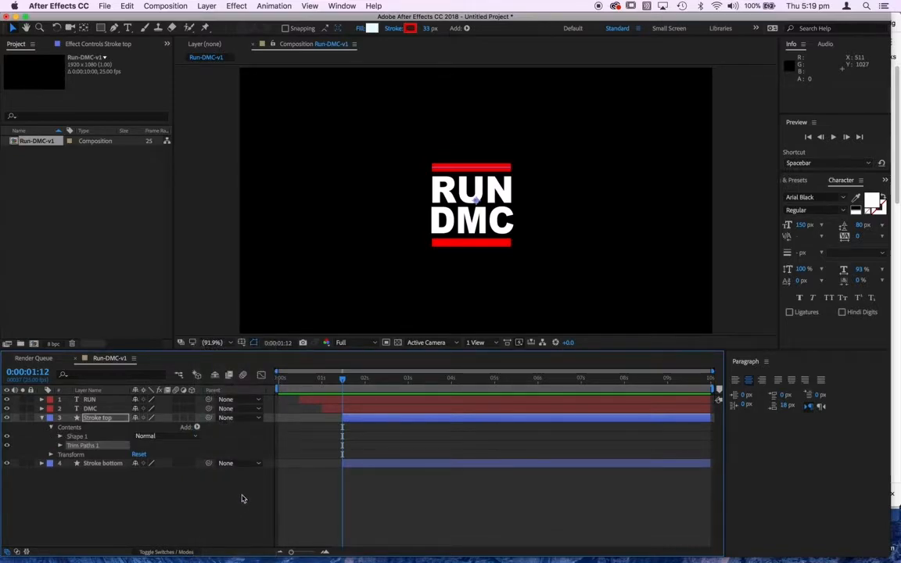
At 0:00:02:00, keyframe the Start and End values of Stroke top's Trim Paths at 0% and 100%
left_click(60, 446)
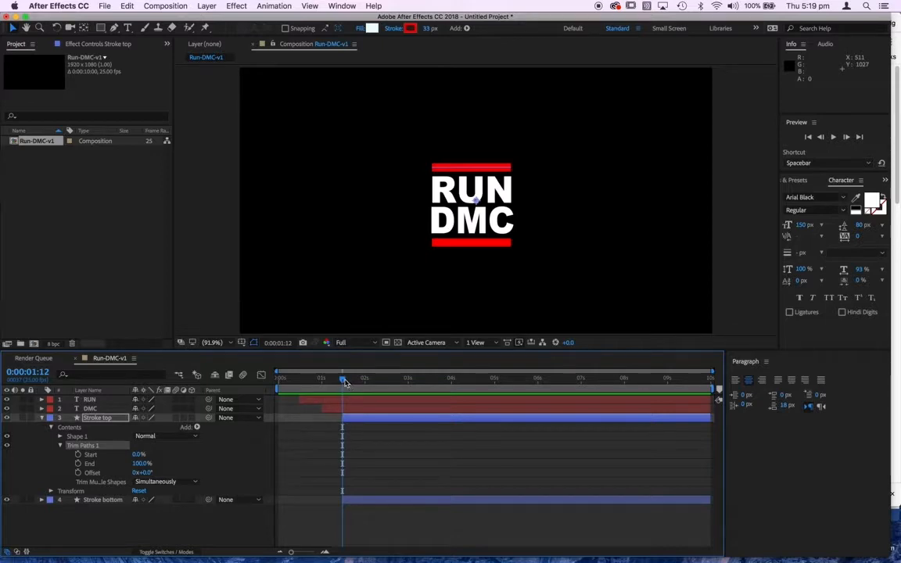
left_click_drag(345, 382, 366, 392)
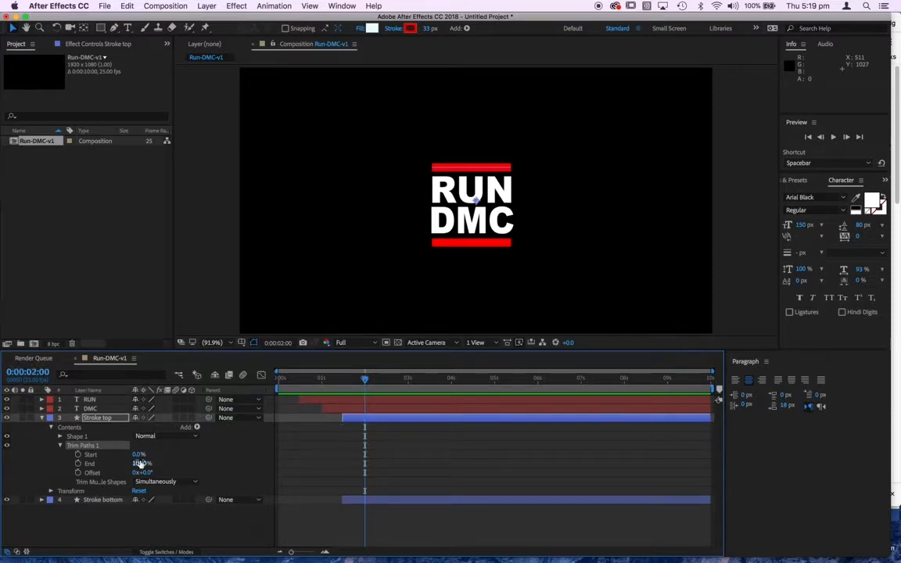
left_click(78, 456)
left_click(78, 464)
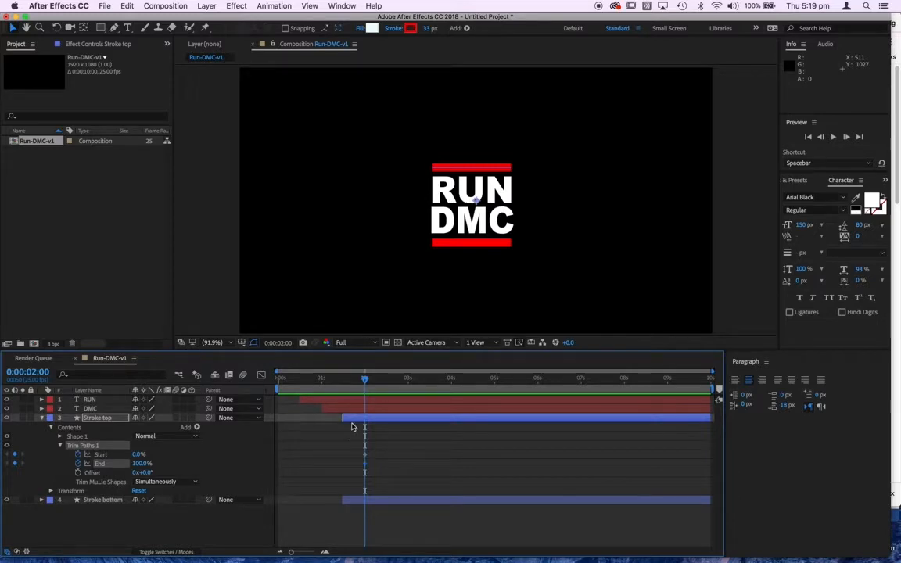
At 0:00:01:12, keyframe both the End and Start values of Stroke top's Trim Paths at 50%
left_click_drag(365, 381, 342, 381)
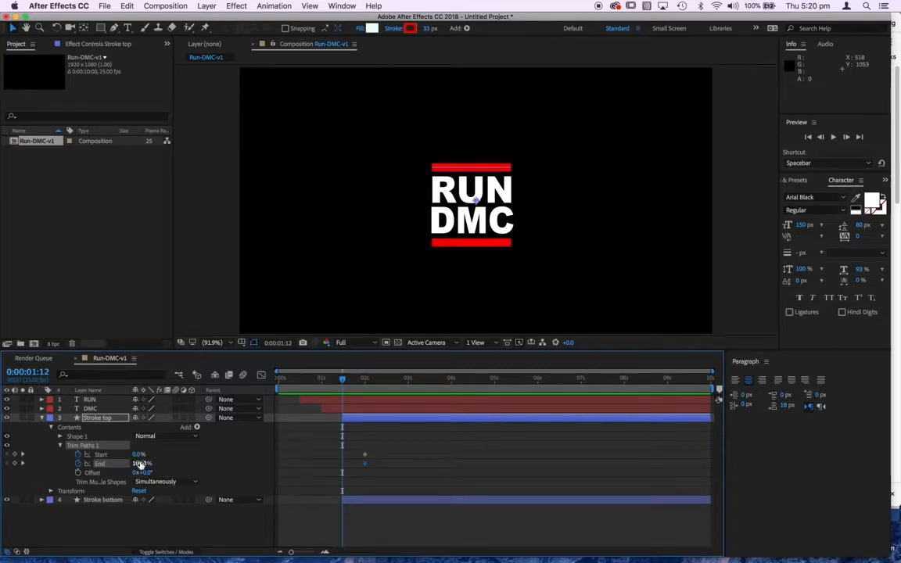
left_click_drag(138, 465, 97, 475)
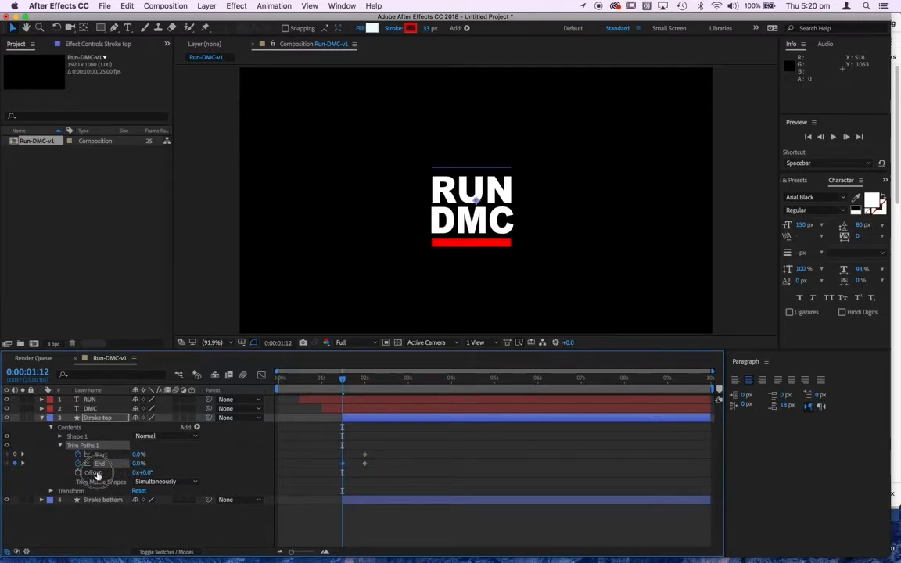
left_click_drag(95, 475, 157, 476)
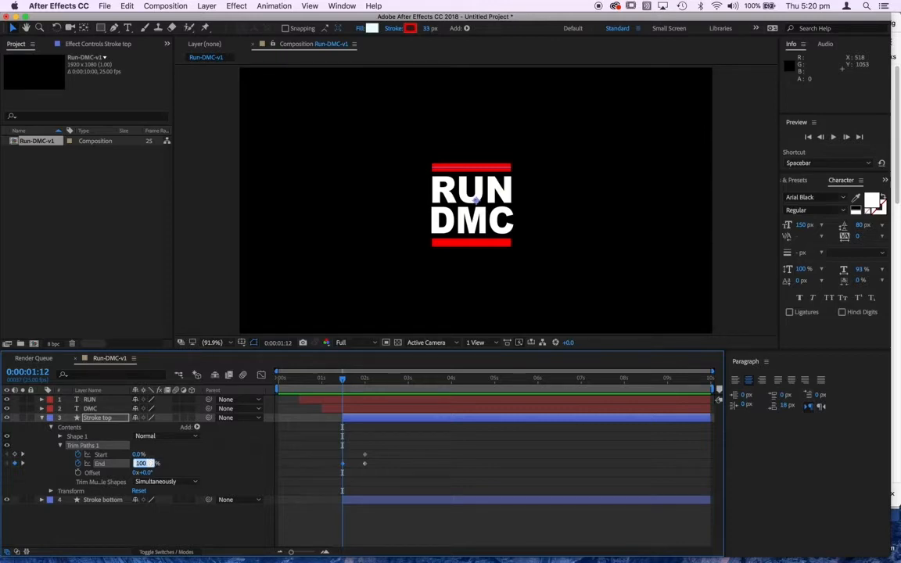
type("50")
key("Tab")
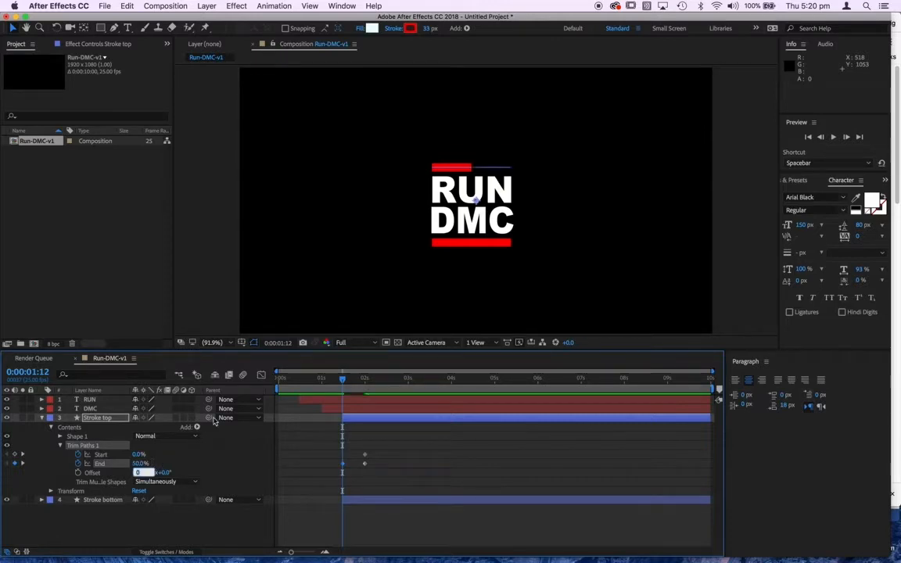
left_click(137, 455)
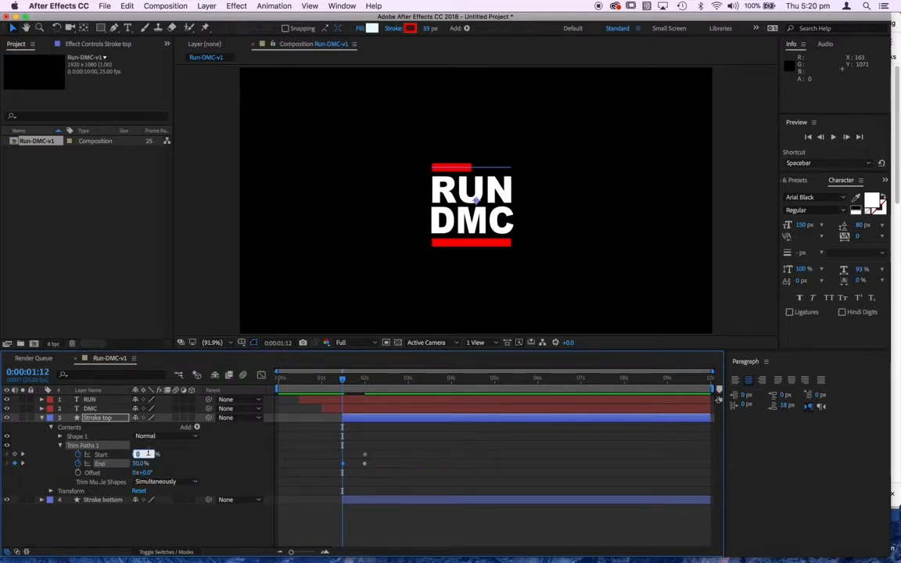
type("50")
key("Tab")
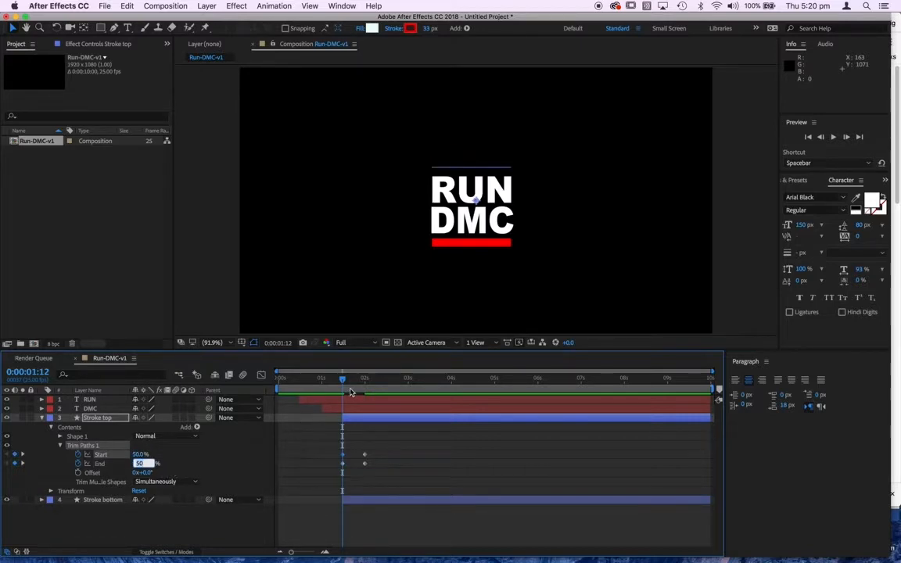
left_click(366, 531)
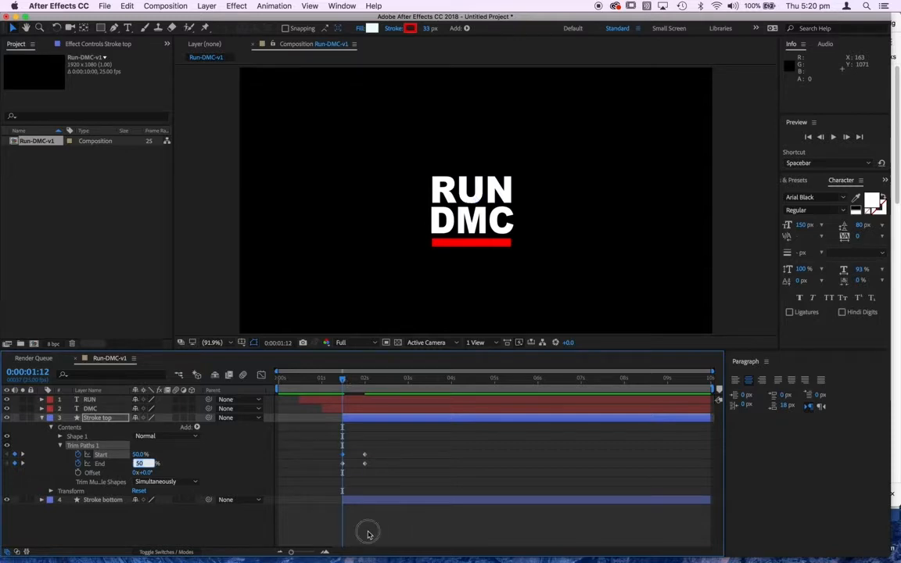
Return the playhead to 0:00:02:00 and add a Trim Paths operator to the Stroke bottom layer
left_click(343, 380)
left_click_drag(343, 383, 365, 381)
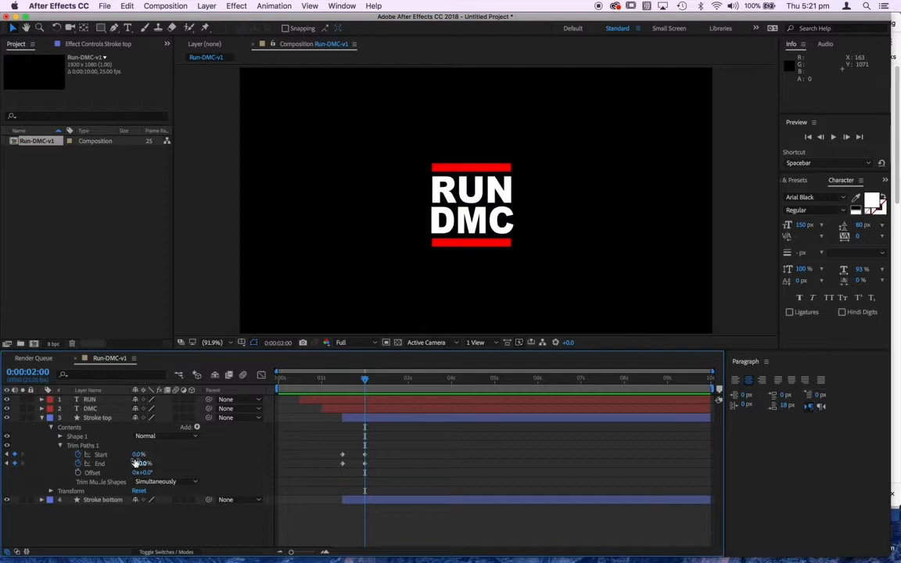
left_click(43, 419)
left_click(43, 428)
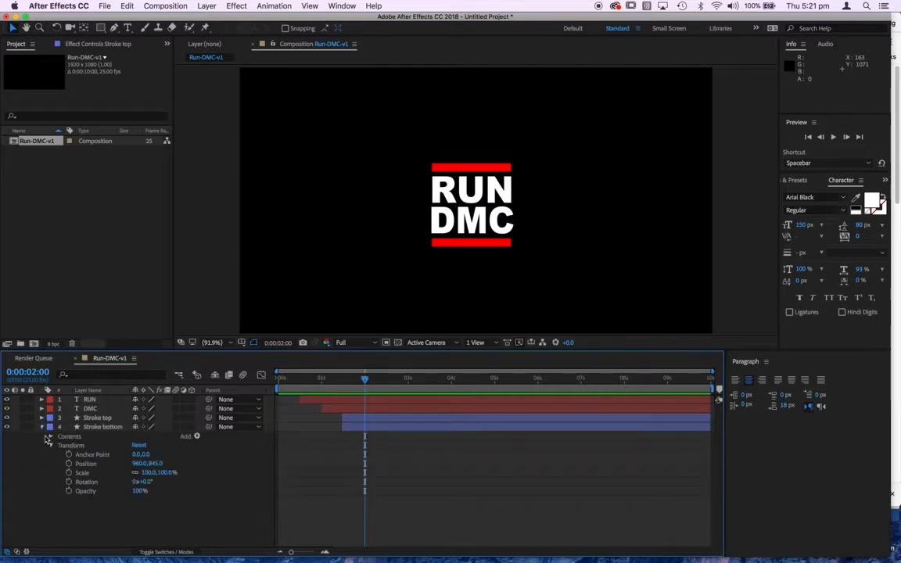
left_click(51, 447)
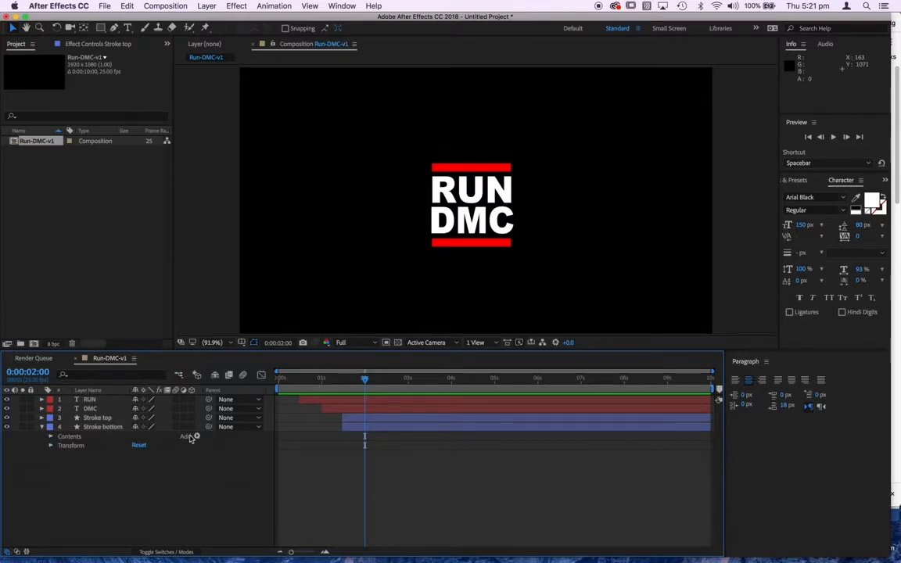
left_click(198, 437)
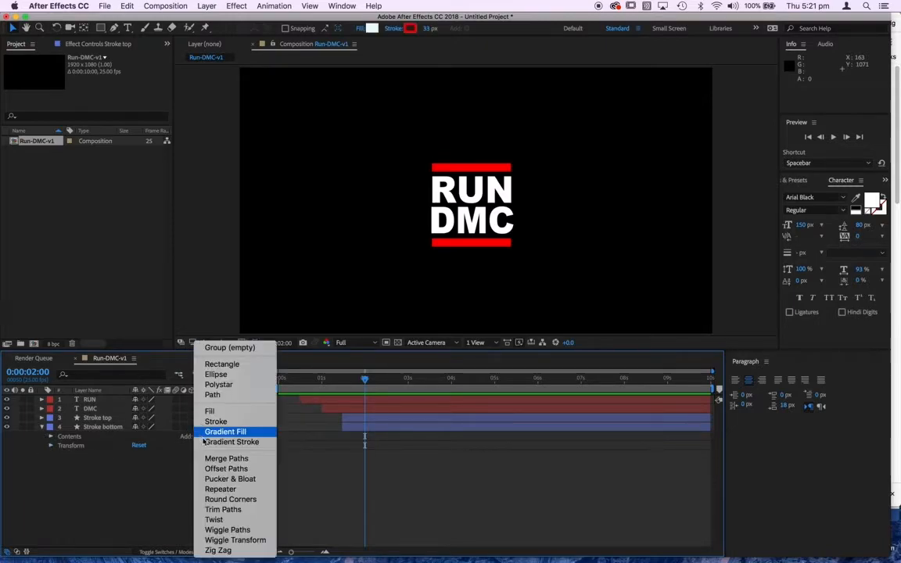
left_click(227, 511)
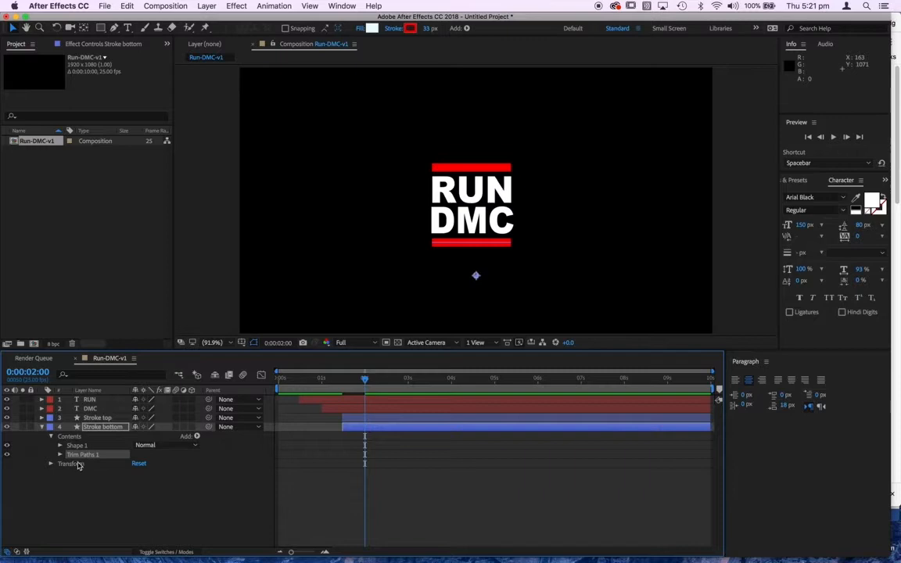
Try Round Cap as the line cap of Stroke bottom's Stroke 1 and switch it back to Butt Cap
left_click(60, 446)
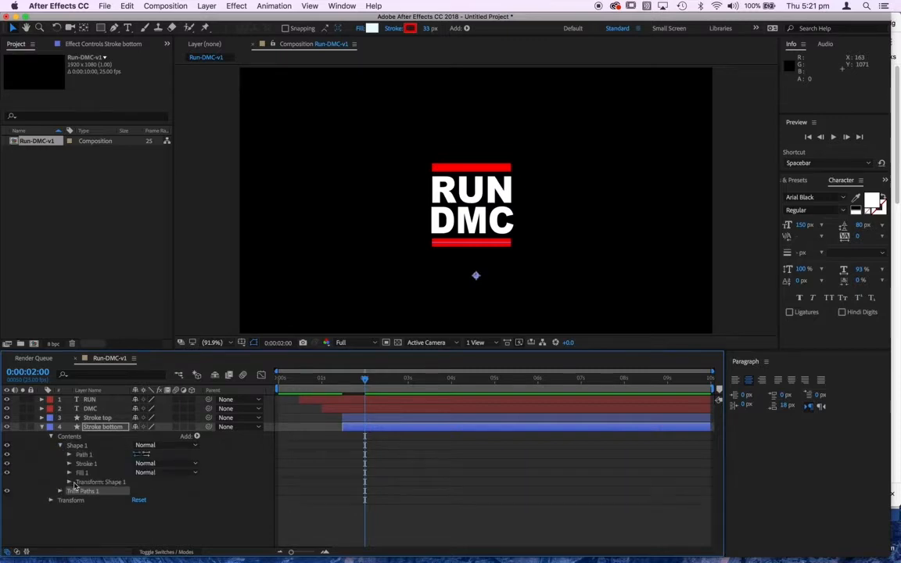
left_click(69, 465)
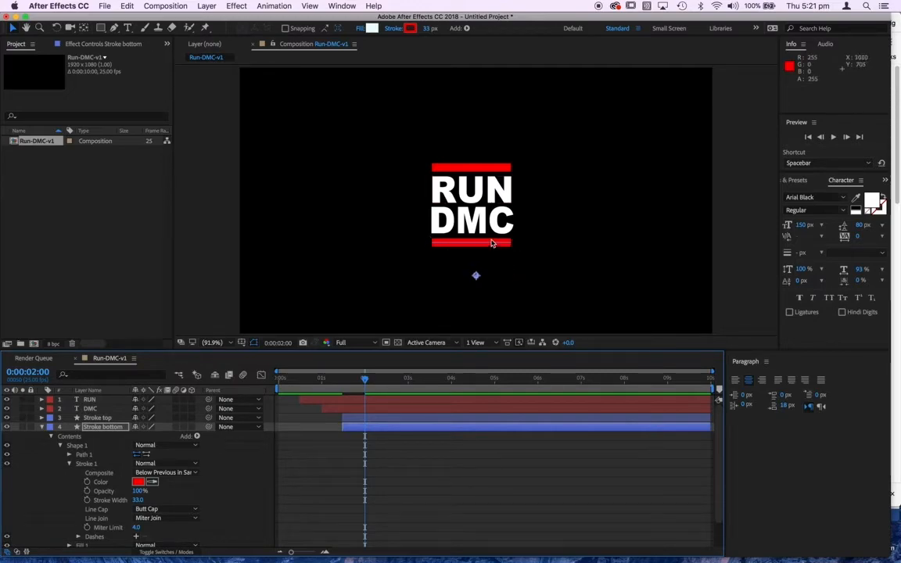
left_click(195, 510)
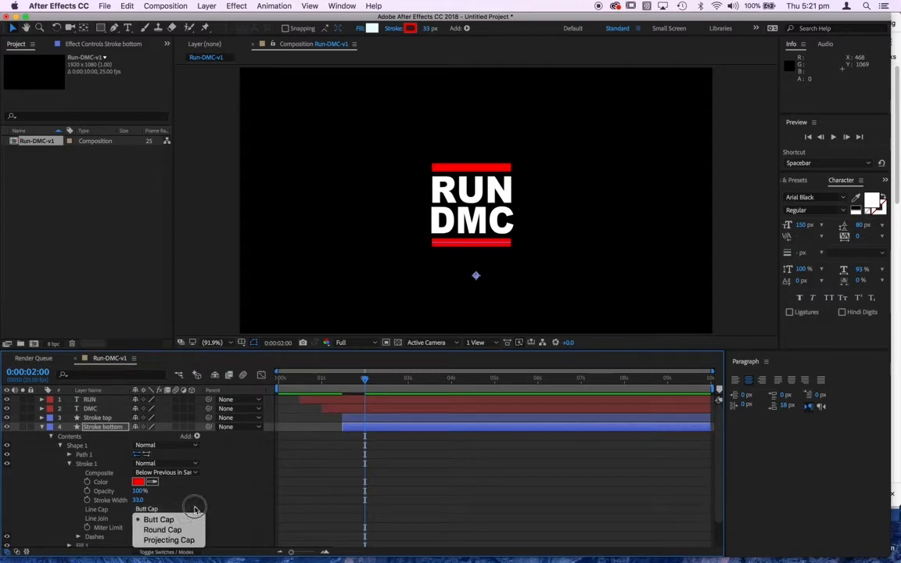
left_click(162, 531)
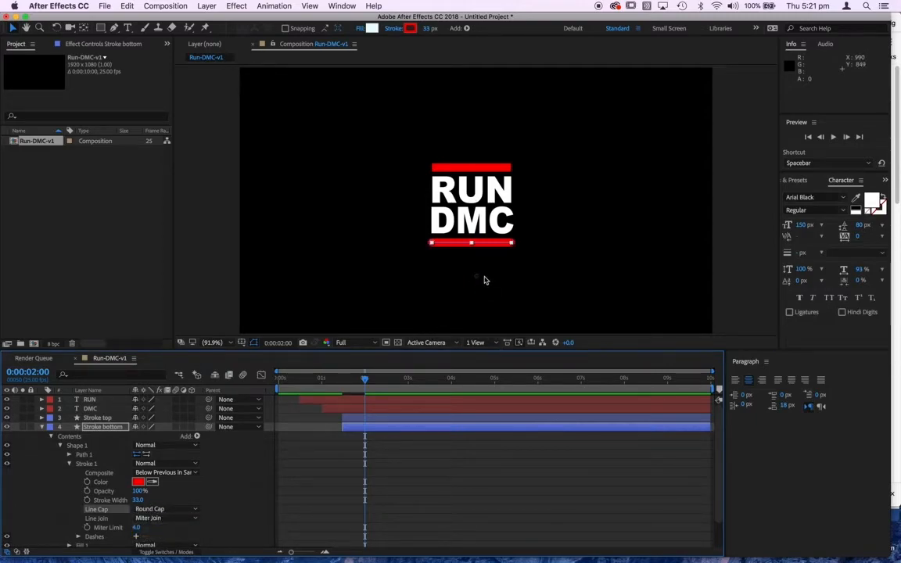
left_click(487, 273)
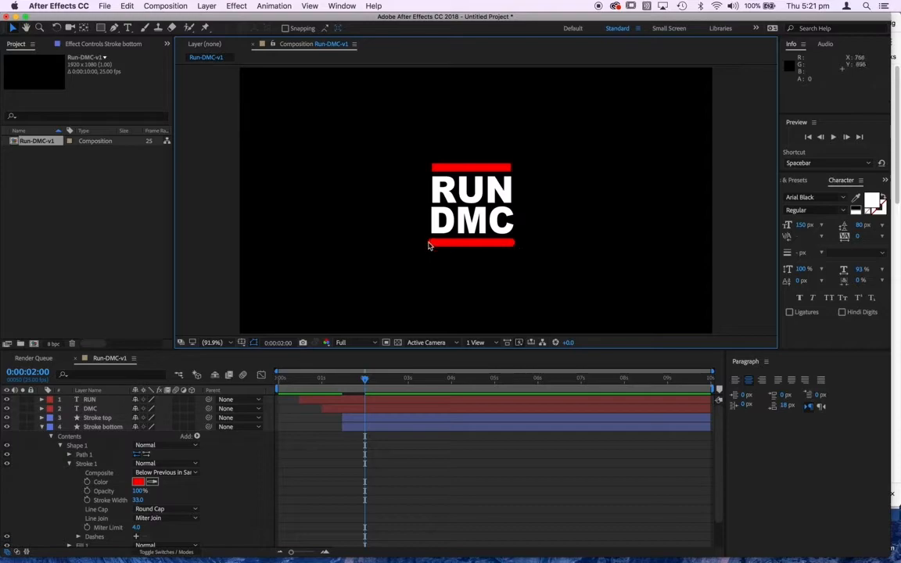
left_click(195, 511)
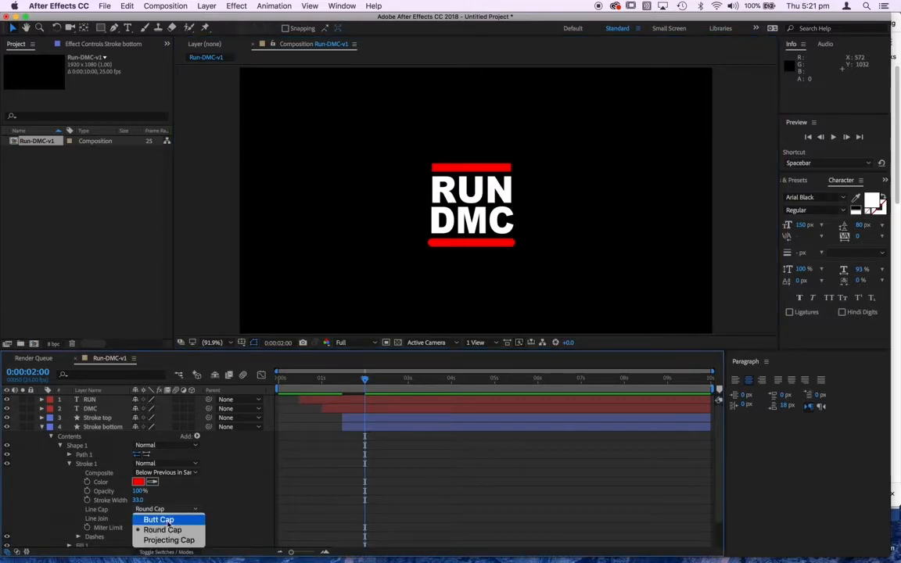
key("Return")
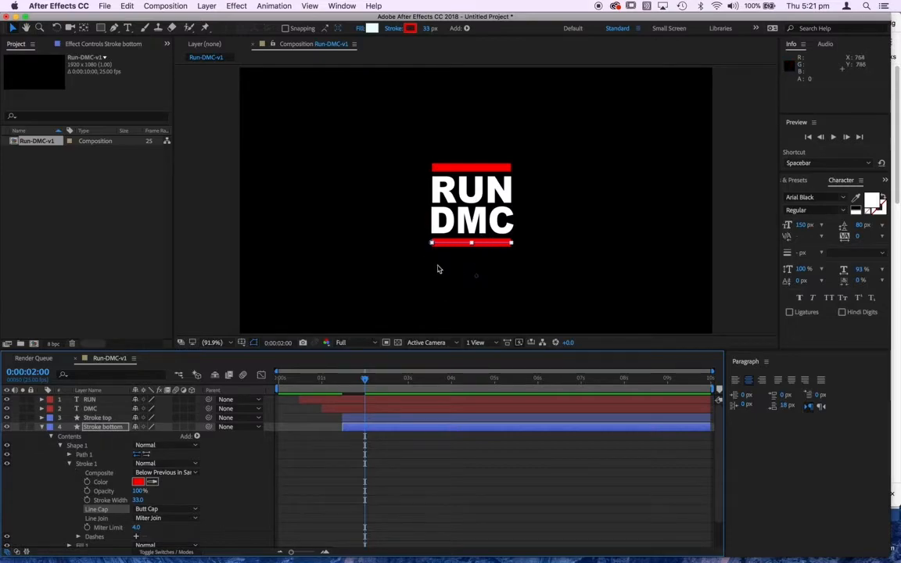
left_click(69, 465)
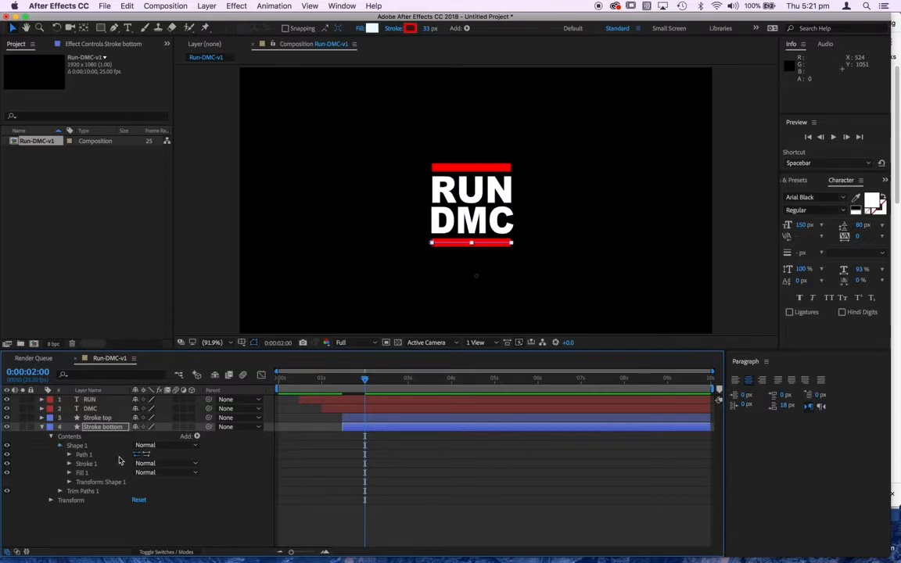
left_click(60, 446)
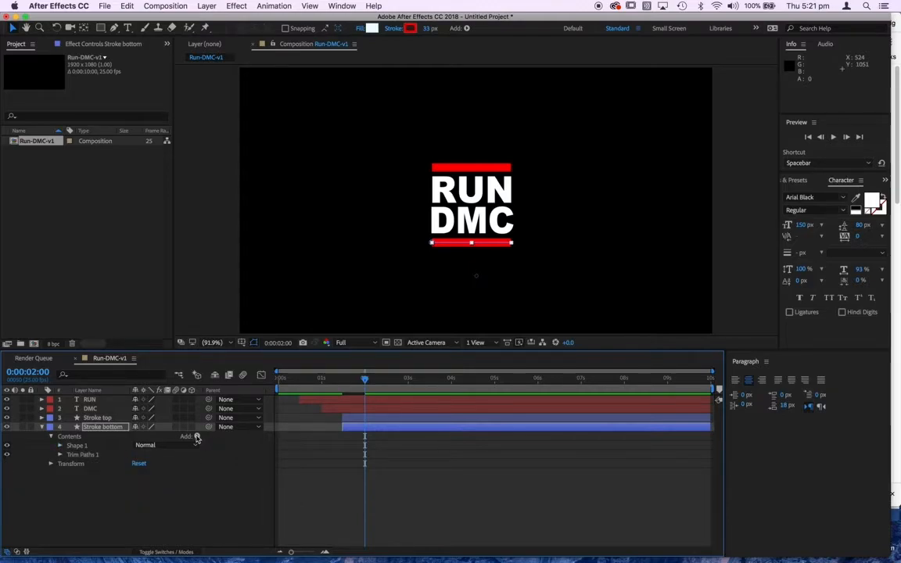
Add another Trim Paths operator inside Shape 1 of the Stroke bottom layer and expand its properties
left_click(197, 438)
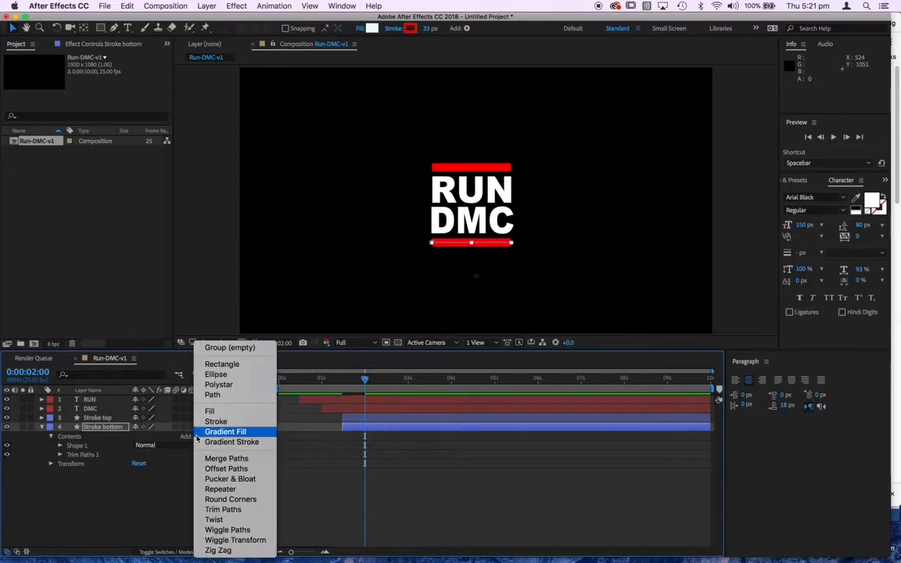
left_click(223, 511)
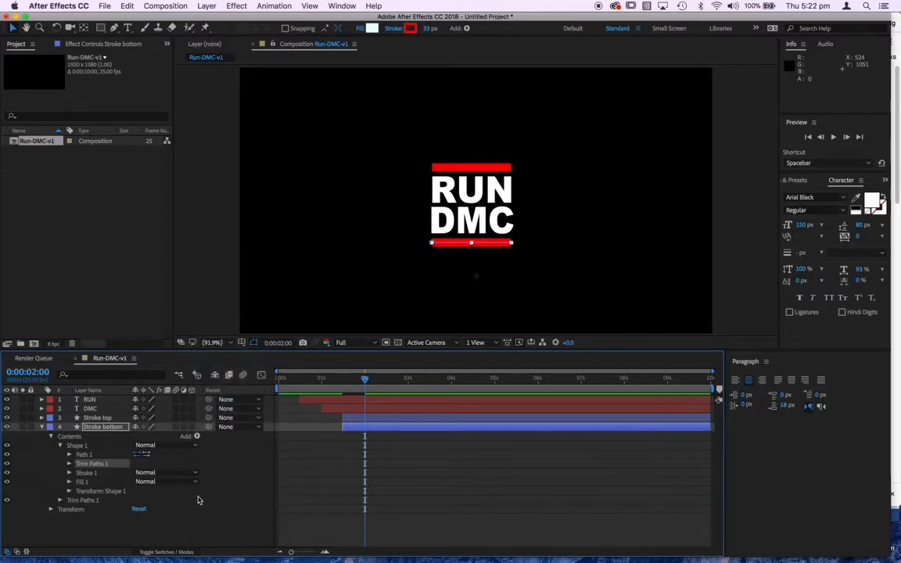
left_click(70, 464)
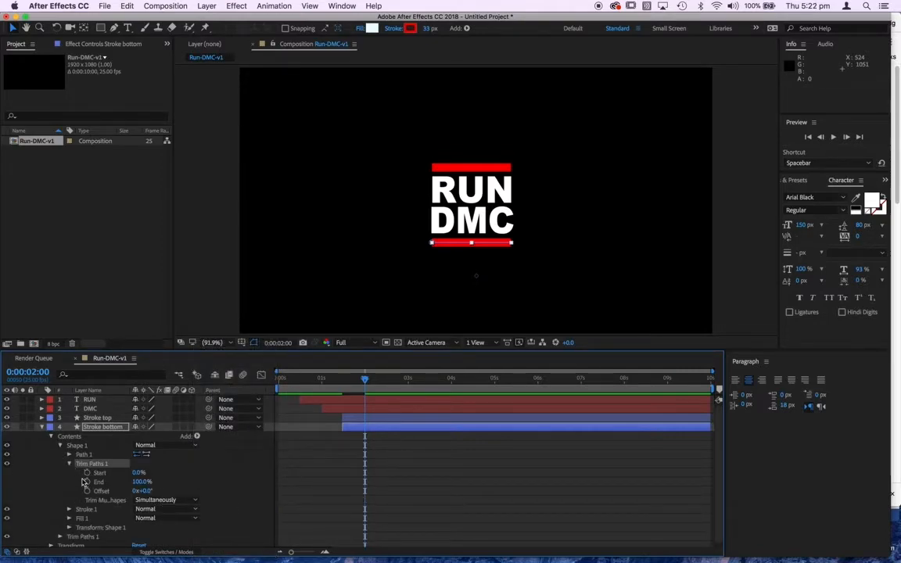
Try a different Start value for the Trim Paths inside Shape 1 and set it back to 0%
left_click(138, 473)
type("50")
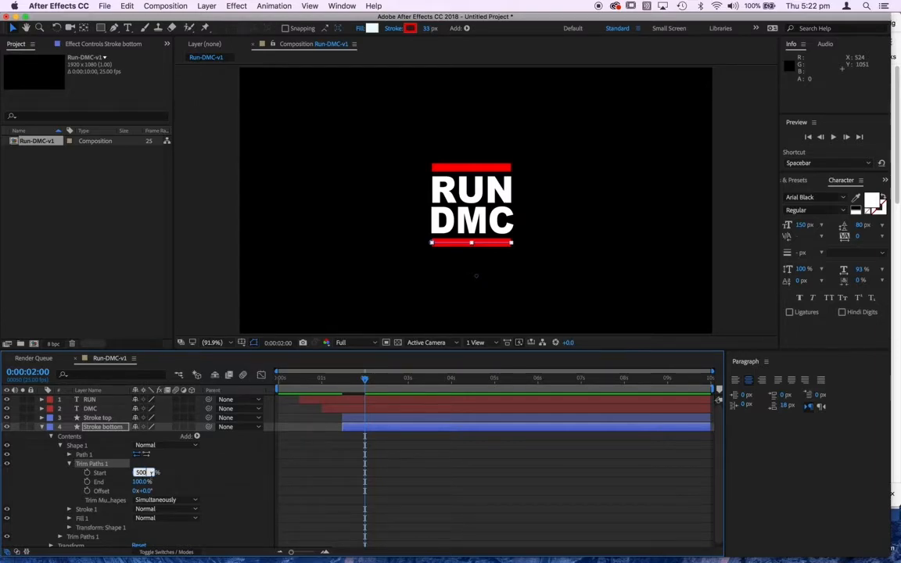
left_click_drag(151, 472, 123, 474)
type("0")
key("Tab")
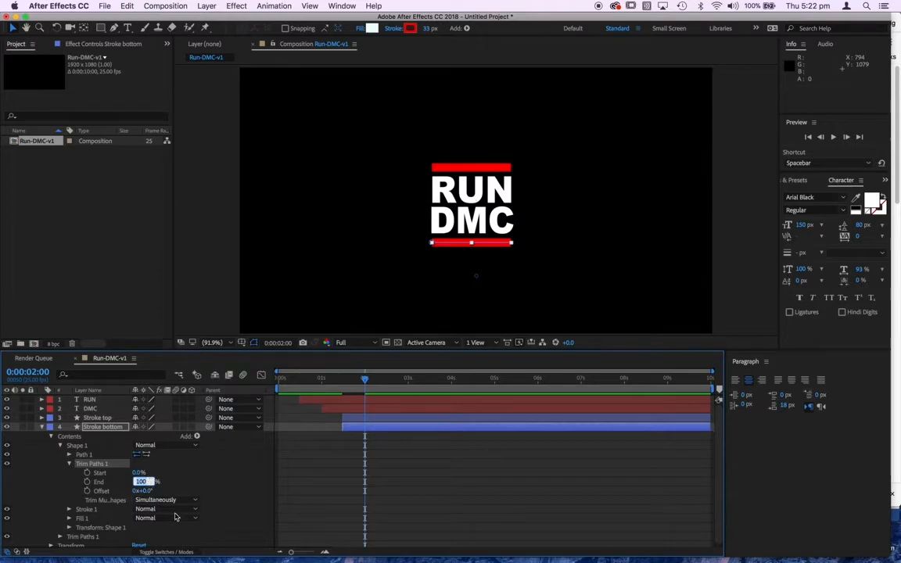
Try different End and Start values for the Trim Paths inside Shape 1 and return them to 100% and 0%
left_click(212, 498)
mouse_move(141, 482)
left_mouse_down()
mouse_move(100, 481)
mouse_move(171, 479)
left_mouse_up()
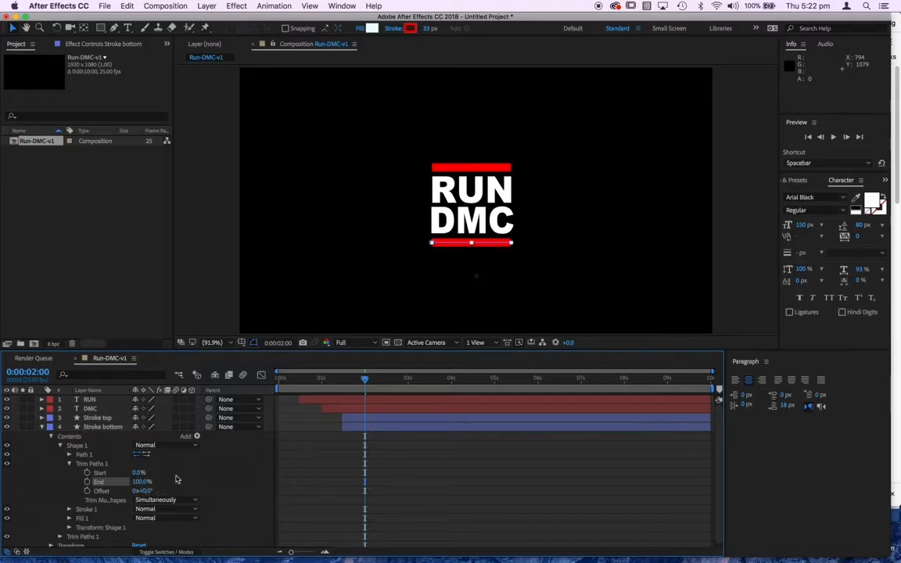
left_click(136, 473)
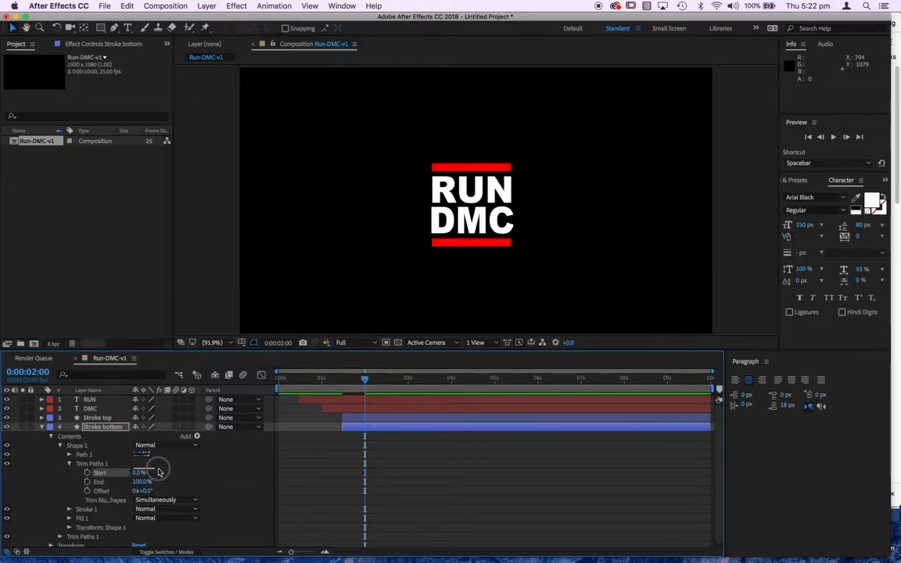
mouse_move(136, 473)
left_mouse_down()
mouse_move(180, 476)
mouse_move(97, 475)
mouse_move(182, 475)
mouse_move(90, 477)
mouse_move(100, 475)
left_mouse_up()
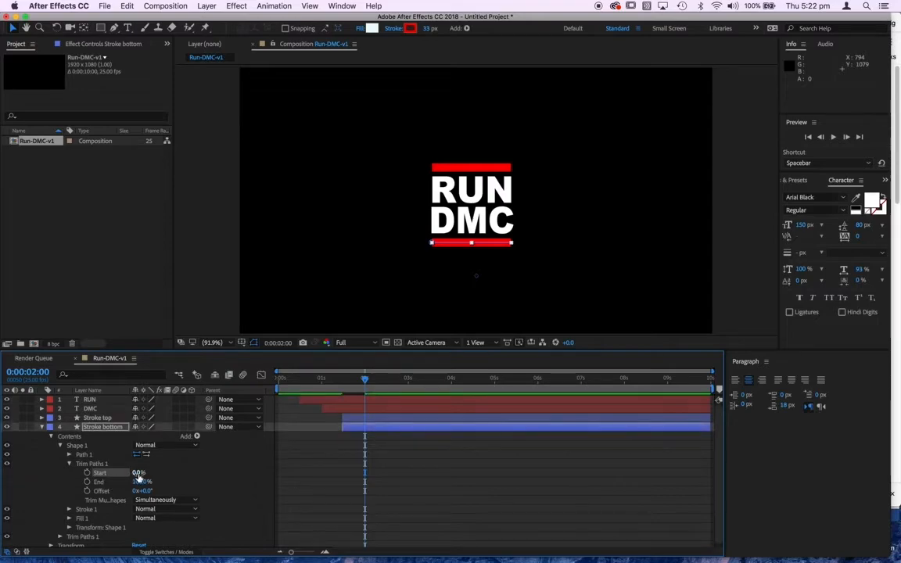
Try a Start and an End of 50% for the Trim Paths inside Shape 1 of Stroke bottom
left_click(138, 474)
left_click(142, 482)
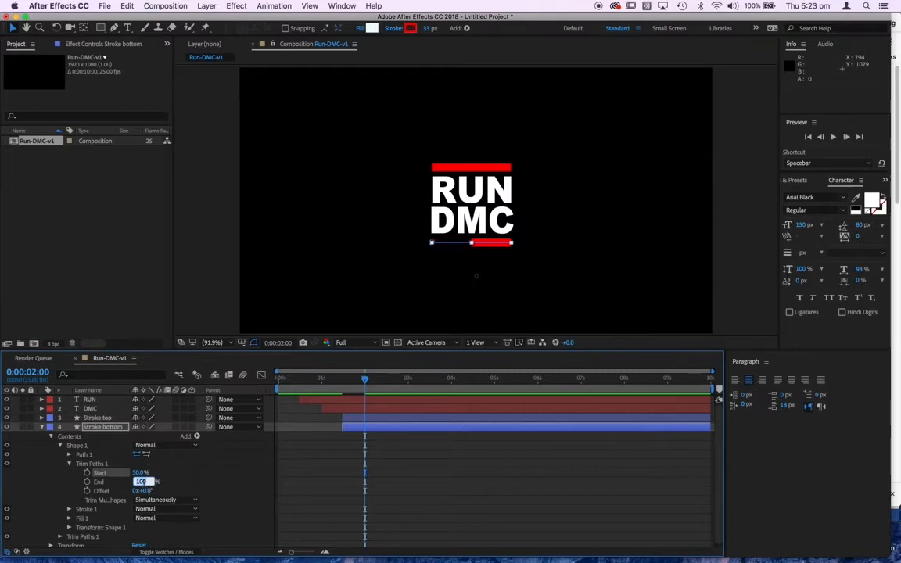
type("50")
key("Tab")
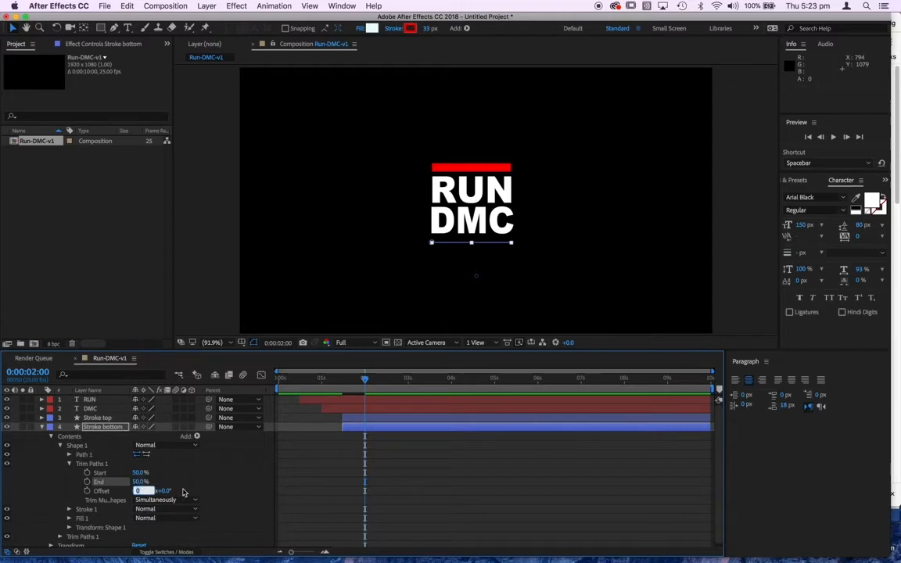
Set the Trim Paths End to 100% and Start to 0%, and enable keyframing for both at 0:00:02:00
left_click(142, 482)
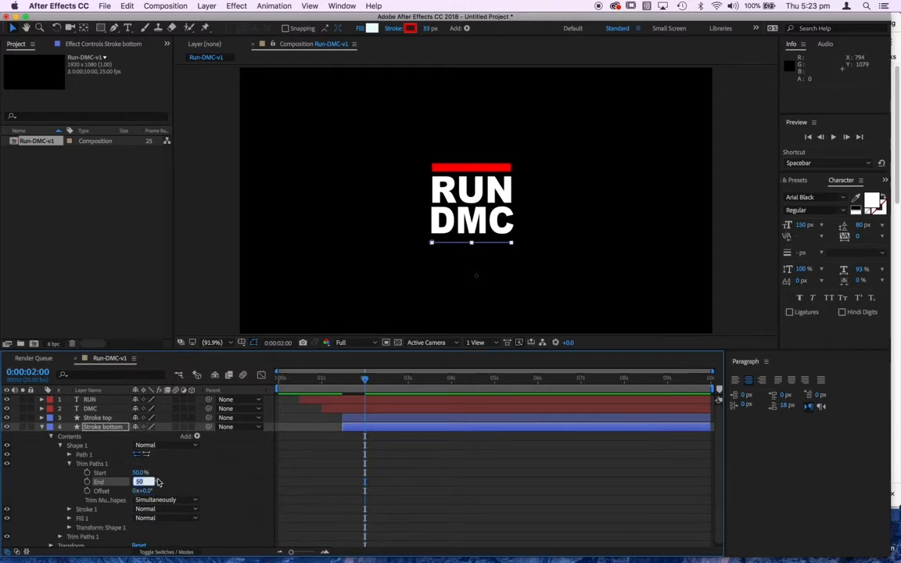
type("100.0")
key("Tab")
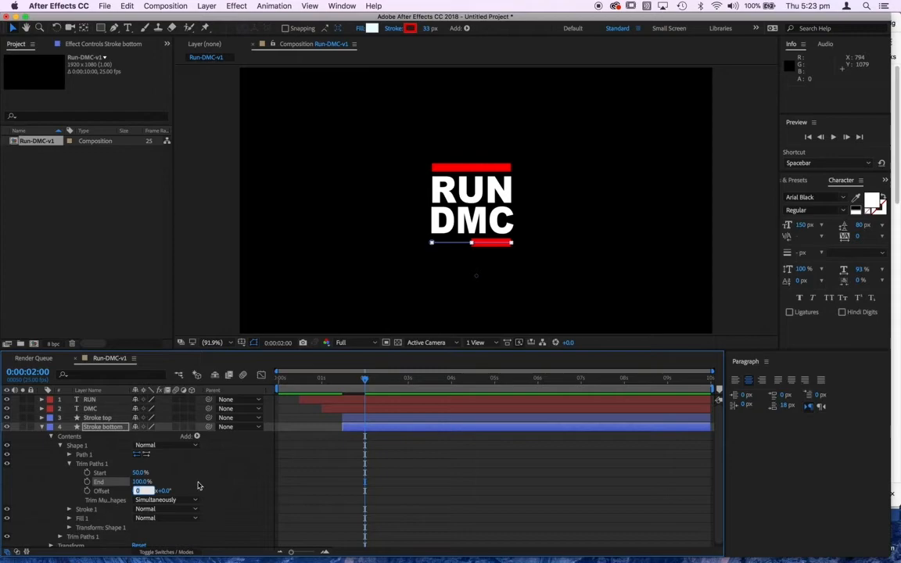
left_click(147, 473)
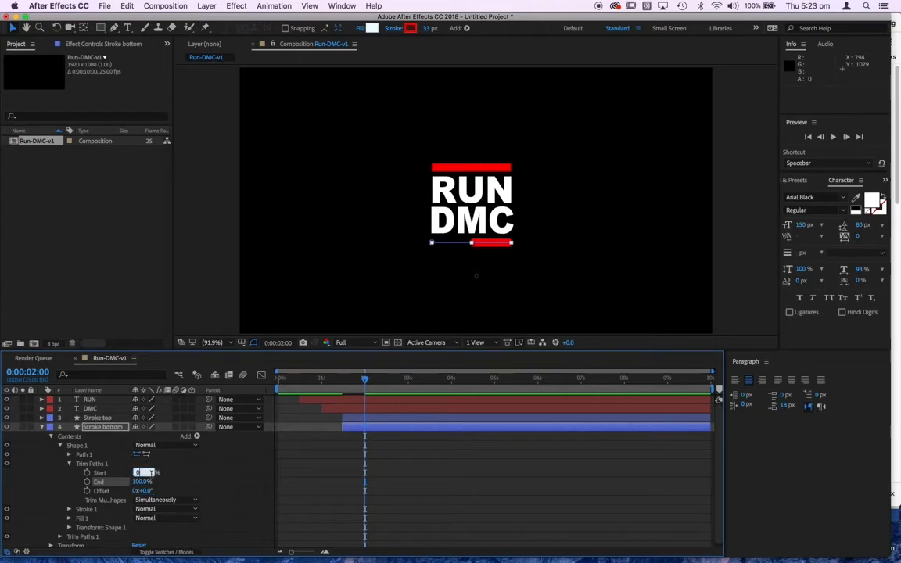
key("Tab")
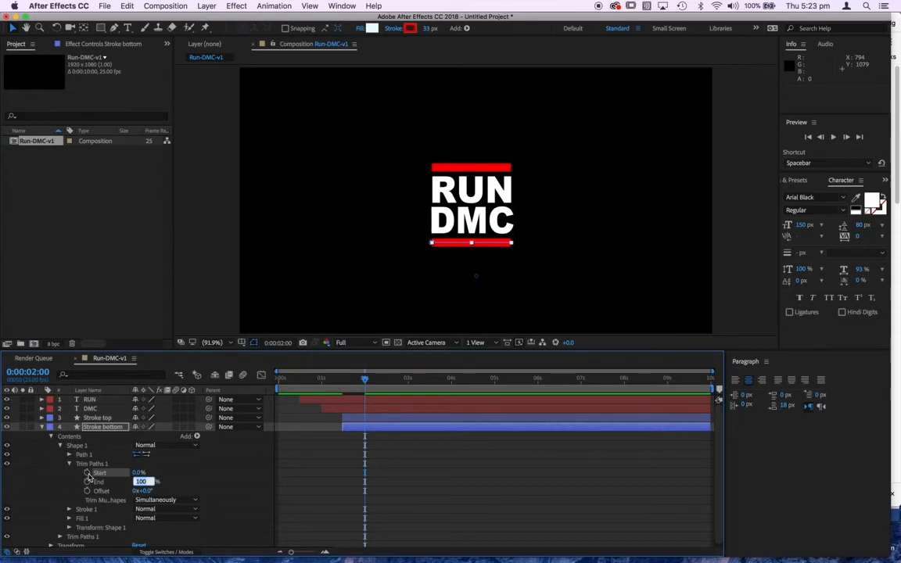
left_click(86, 473)
left_click(86, 482)
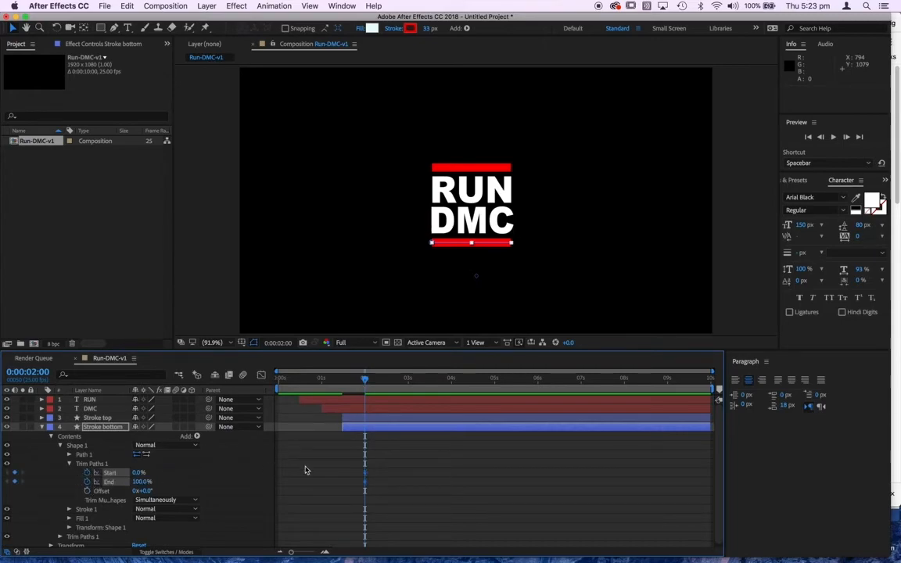
Keyframe the Trim Paths Start and End at 50% at 0:00:01:12 and scrub the bottom bar's growth to 0:00:02:00
left_click_drag(363, 380, 342, 389)
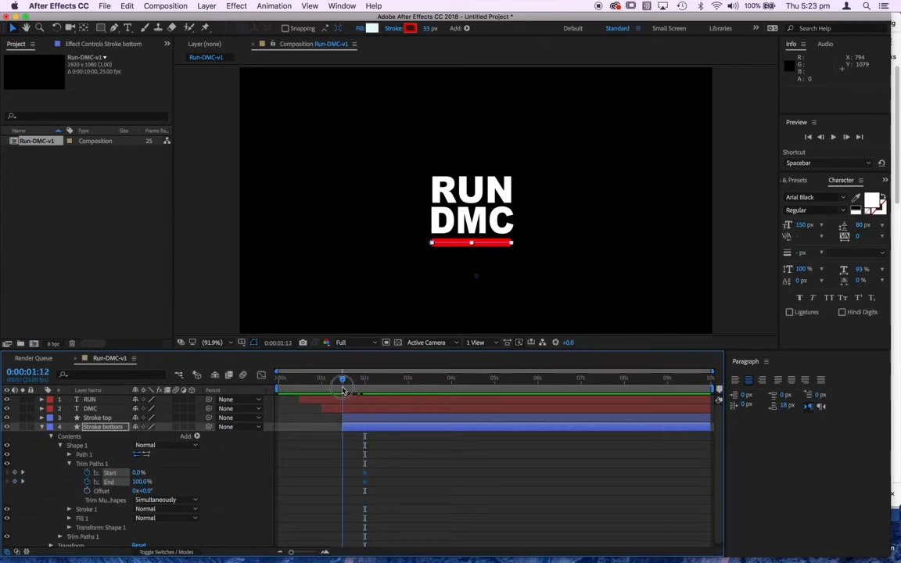
left_click(139, 473)
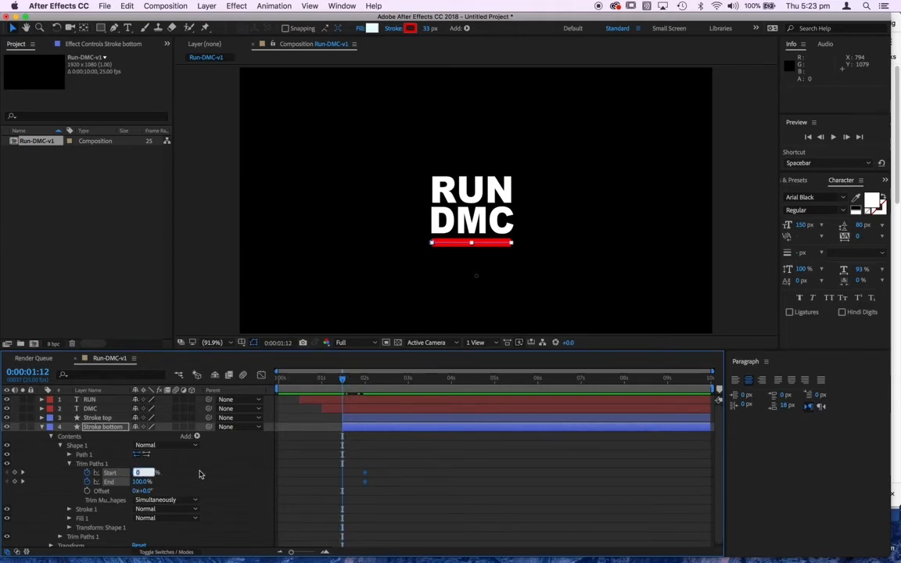
key("Tab")
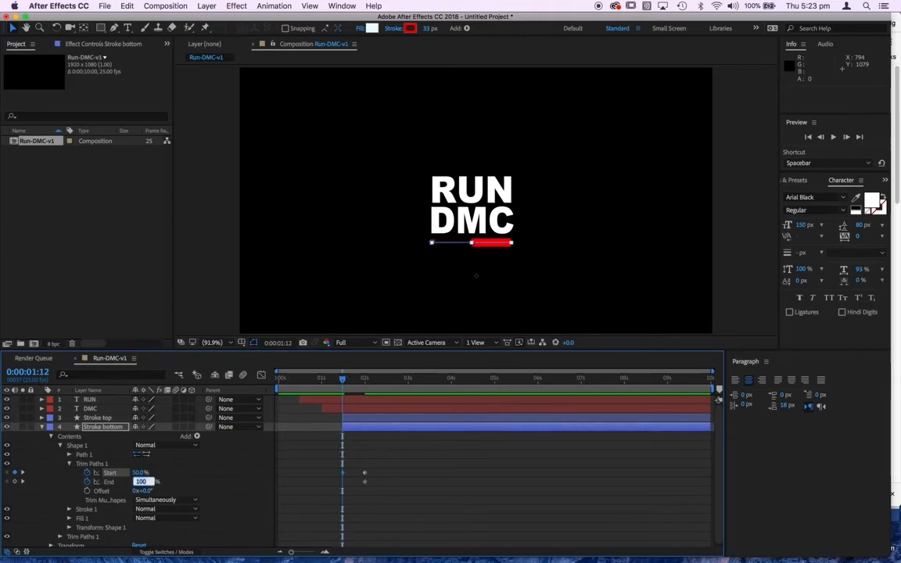
type("50")
key("Tab")
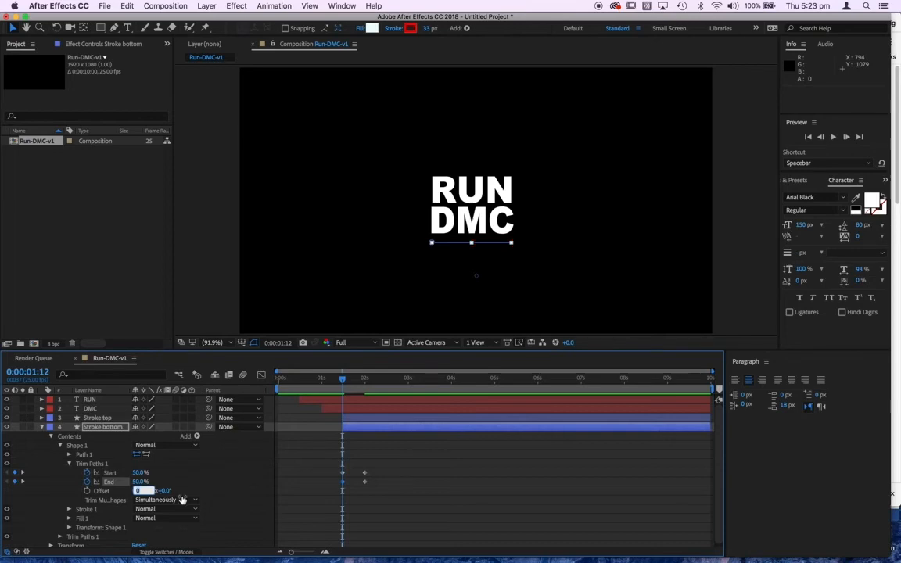
left_click(325, 533)
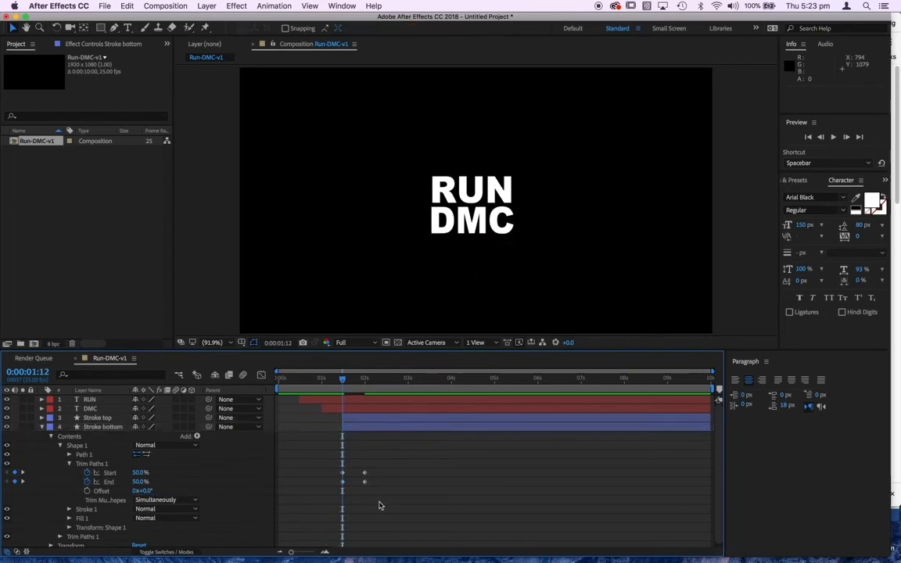
mouse_move(347, 383)
left_mouse_down()
mouse_move(287, 383)
mouse_move(374, 383)
mouse_move(282, 383)
mouse_move(374, 389)
mouse_move(364, 391)
left_mouse_up()
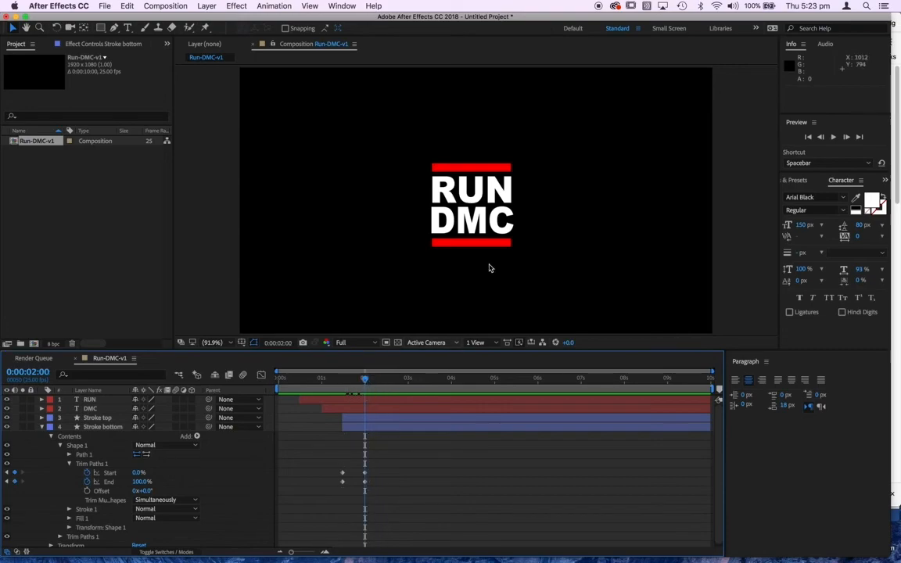